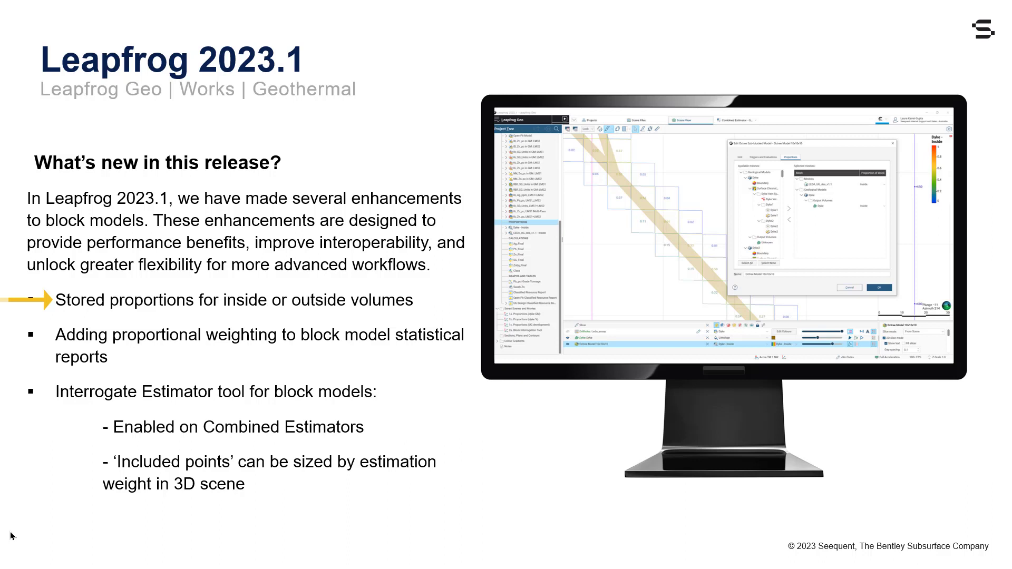
Advance the slide arrow past the proportional weighting bullet to the Interrogate Estimator bullet
{"action": "key", "text": "Right"}
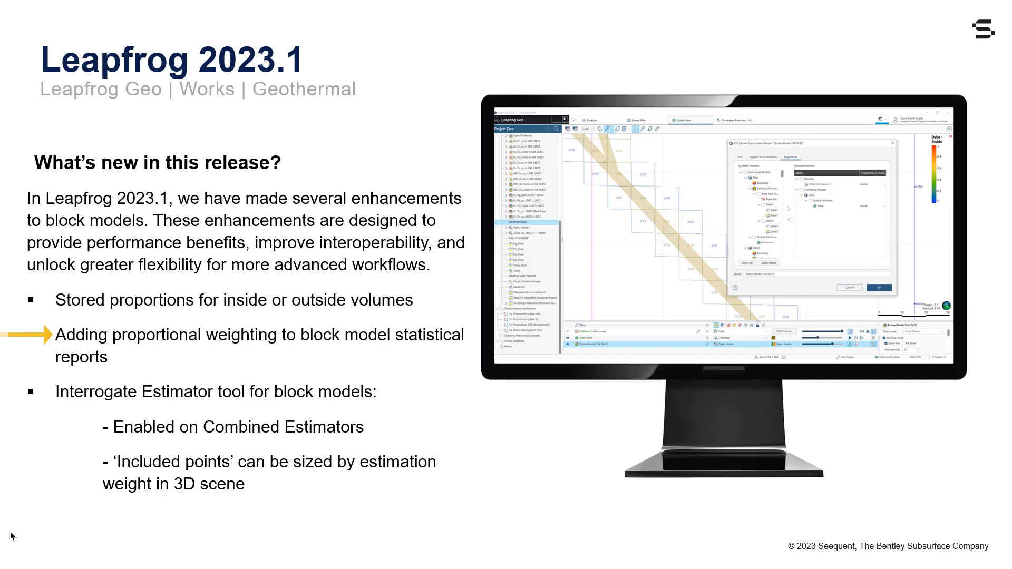
{"action": "key", "text": "Right"}
{"action": "key", "text": "Right"}
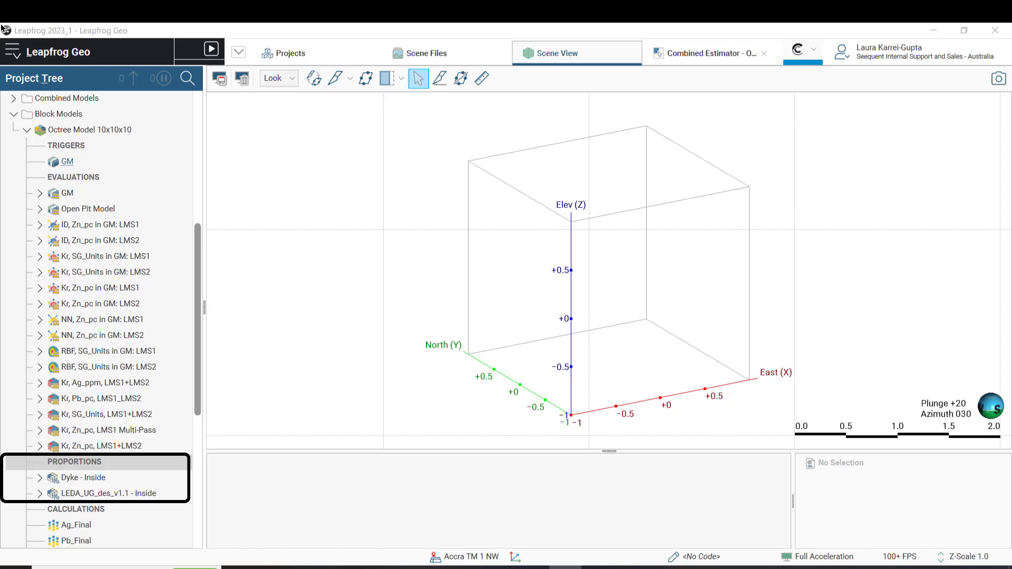
Add Dyke2's Dyke volume as an Inside proportion on Octree Model 10x10x10, then show scene 1a. Proportions (dyke GM)
{"action": "right_click", "coordinate": [171, 136]}
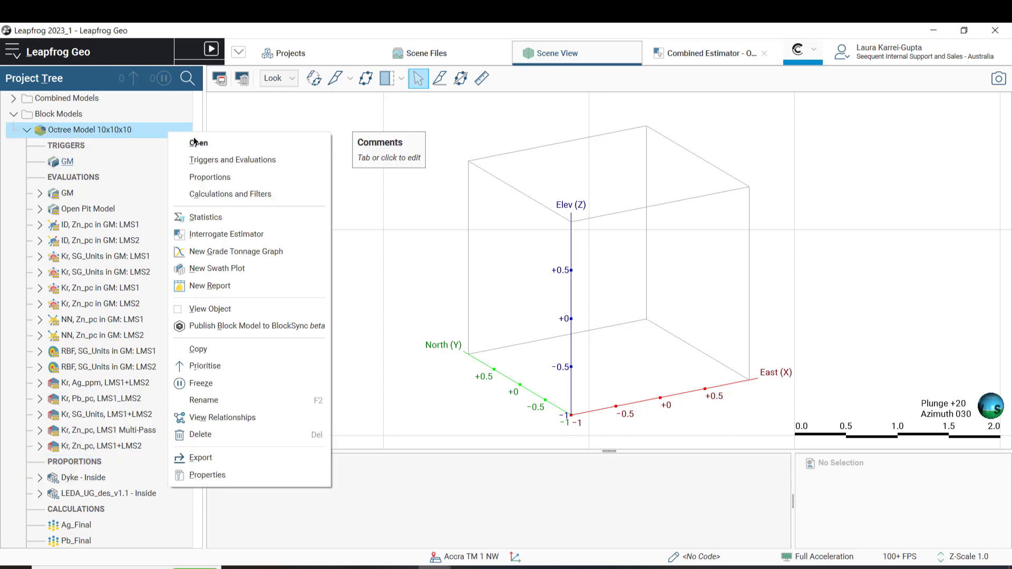
{"action": "left_click", "coordinate": [242, 151]}
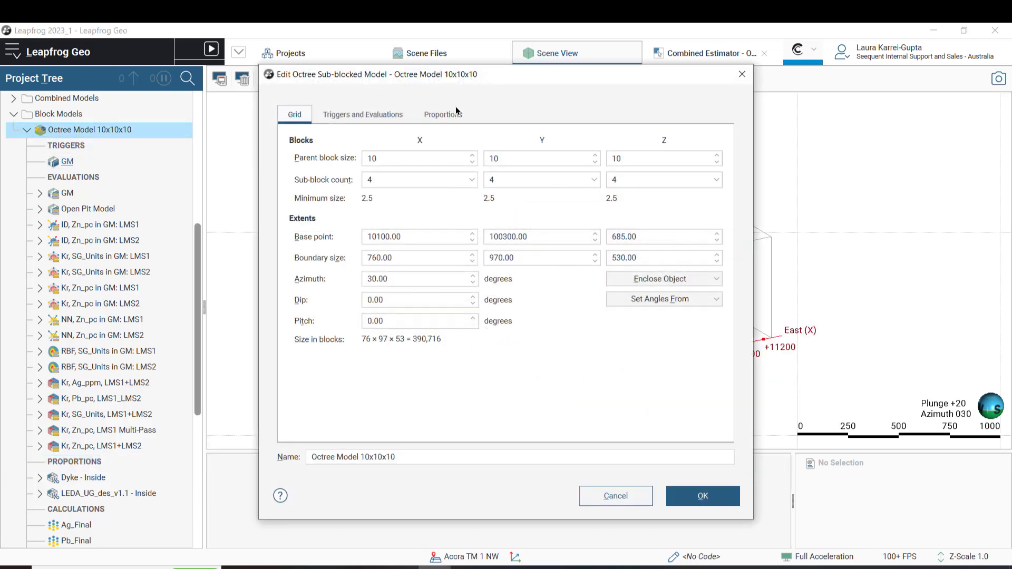
{"action": "left_click", "coordinate": [457, 89]}
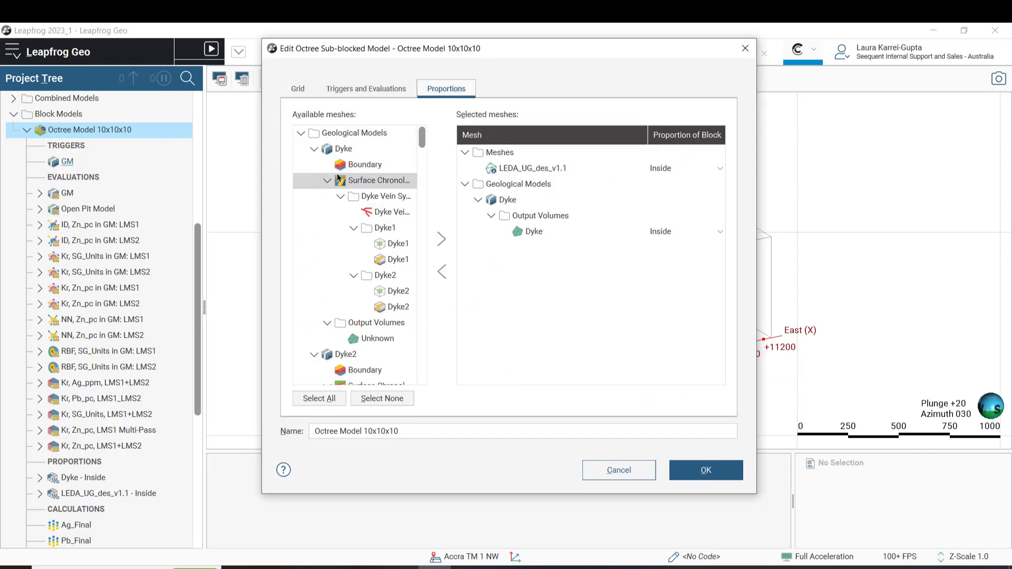
{"action": "left_click", "coordinate": [314, 149]}
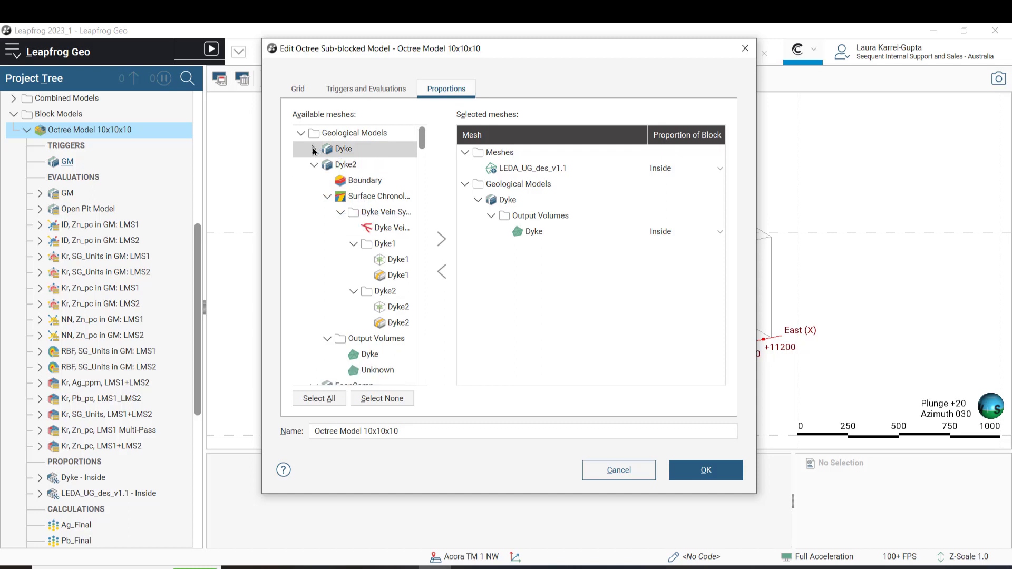
{"action": "left_click", "coordinate": [369, 354]}
{"action": "left_click", "coordinate": [442, 240]}
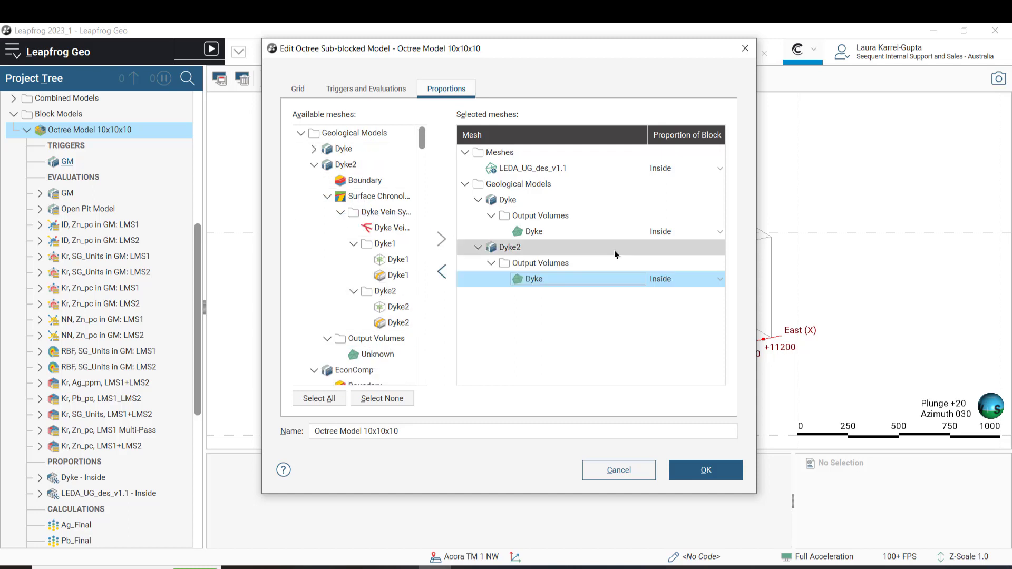
{"action": "left_click", "coordinate": [669, 280]}
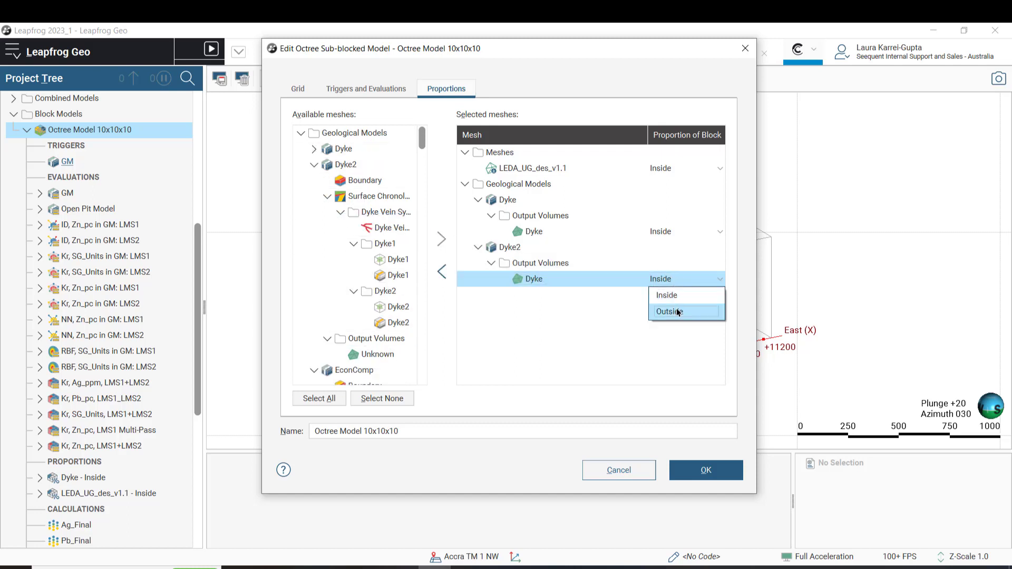
{"action": "left_click", "coordinate": [674, 296]}
{"action": "left_click", "coordinate": [701, 461]}
{"action": "scroll", "coordinate": [100, 400], "scroll_direction": "down", "scroll_amount": 7}
{"action": "left_click_drag", "start_coordinate": [87, 431], "coordinate": [462, 346]}
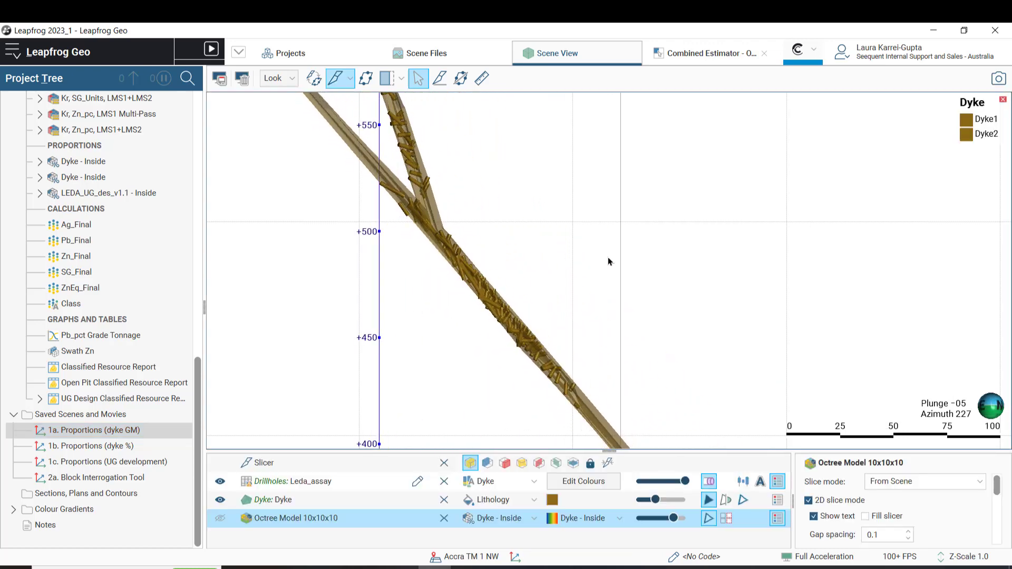
Load saved scene 1b. Proportions (dyke %), labelling blocks with Dyke - Inside values 0.00–0.55
{"action": "left_click", "coordinate": [120, 446]}
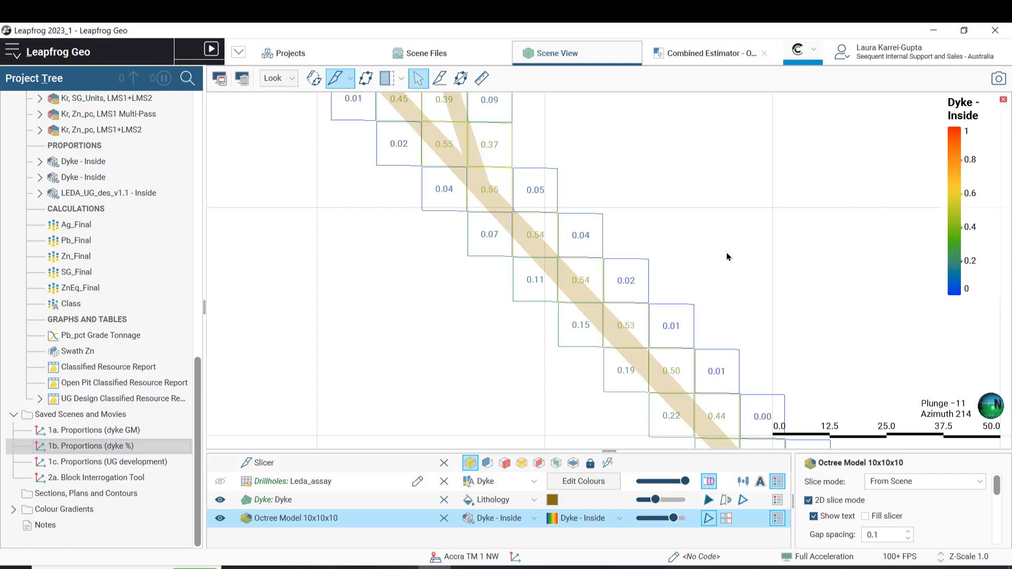
{"action": "left_click", "coordinate": [91, 446]}
{"action": "scroll", "coordinate": [140, 131], "scroll_direction": "up", "scroll_amount": 7}
{"action": "left_click", "coordinate": [140, 131]}
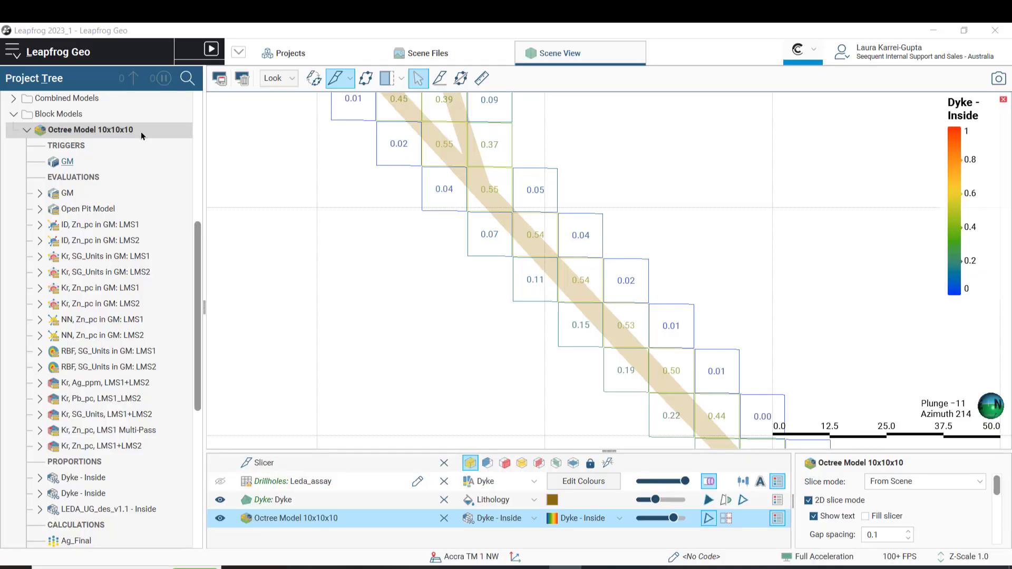
{"action": "right_click", "coordinate": [140, 131]}
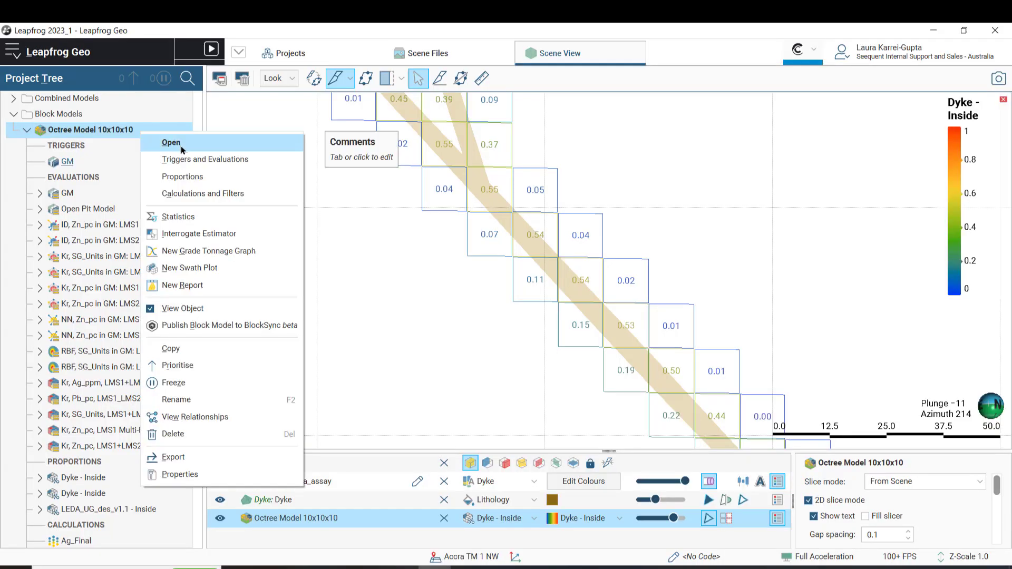
{"action": "left_click", "coordinate": [190, 216]}
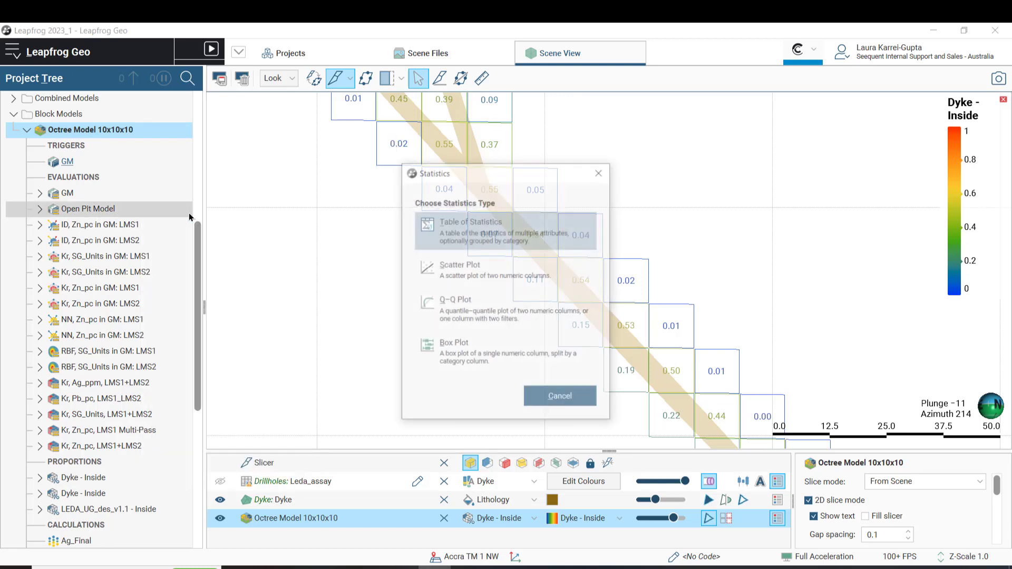
{"action": "left_click", "coordinate": [482, 231]}
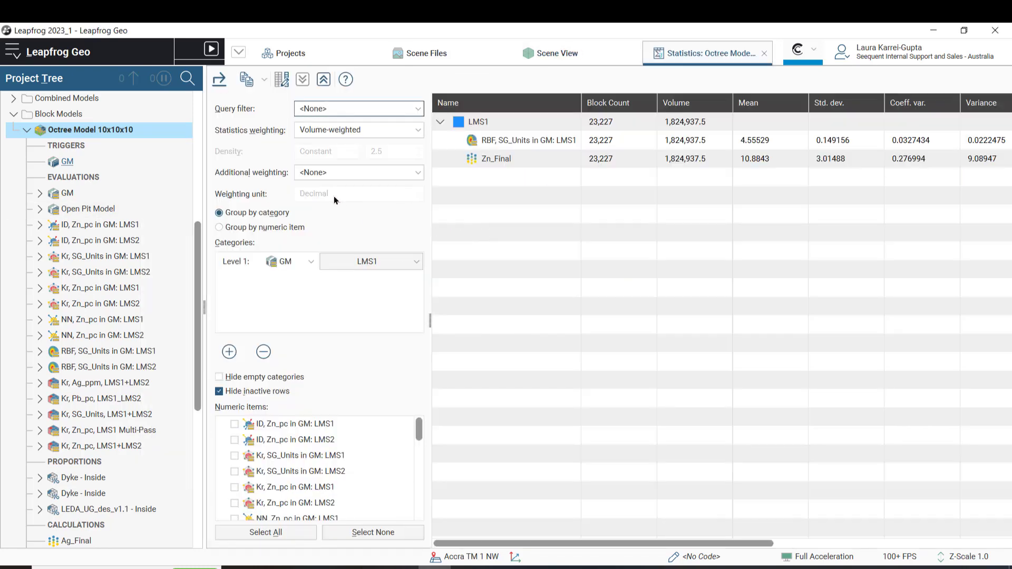
{"action": "left_click", "coordinate": [314, 173]}
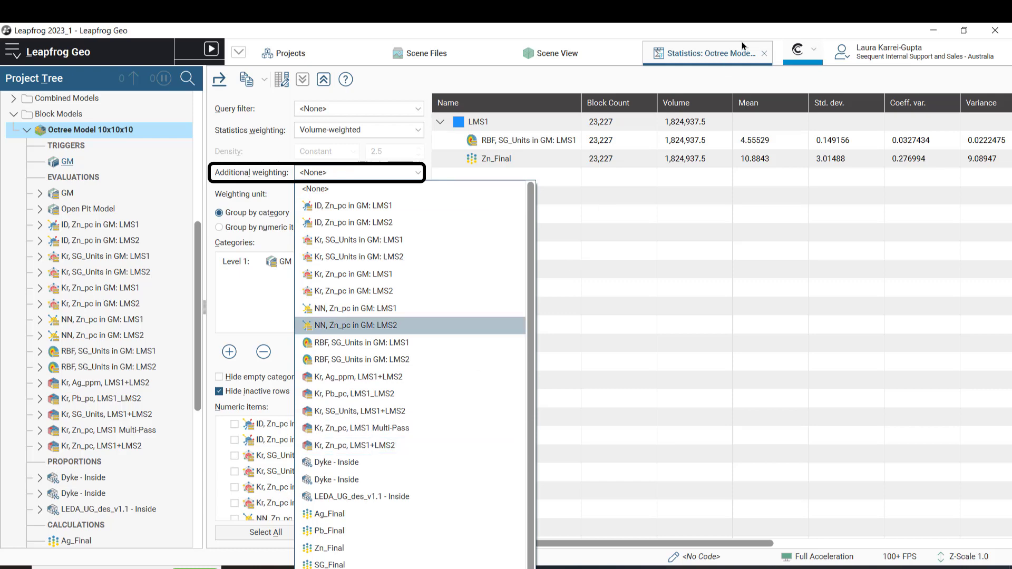
{"action": "left_click", "coordinate": [765, 54]}
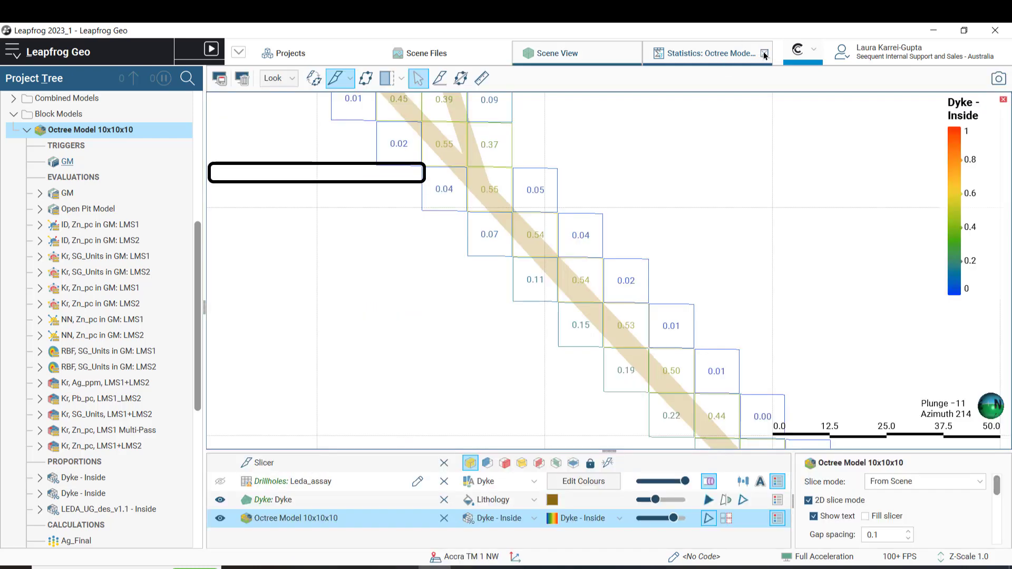
Create a Zn_Final box plot of the octree model, review its weighting options, then close it
{"action": "right_click", "coordinate": [95, 131]}
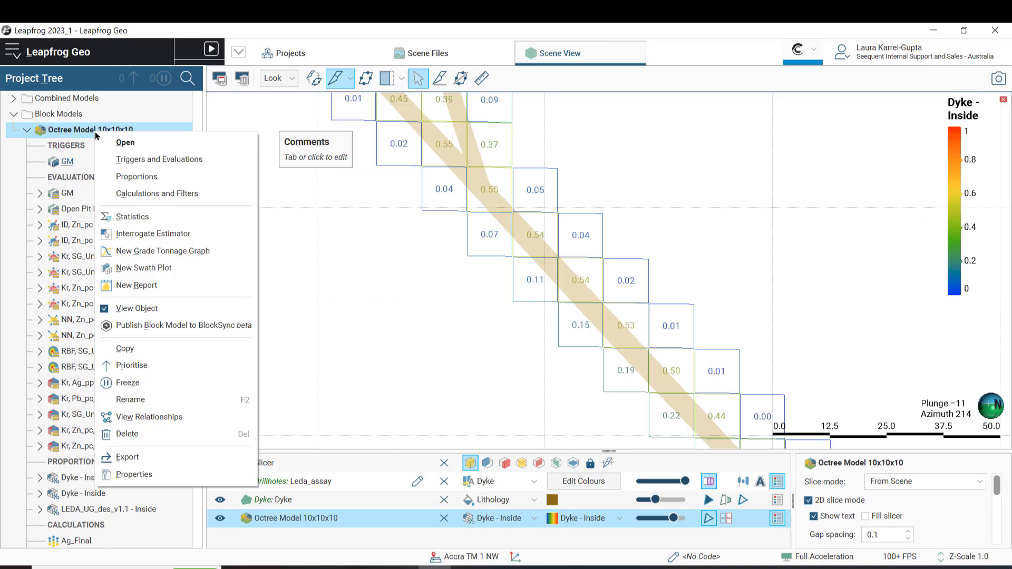
{"action": "left_click", "coordinate": [127, 216]}
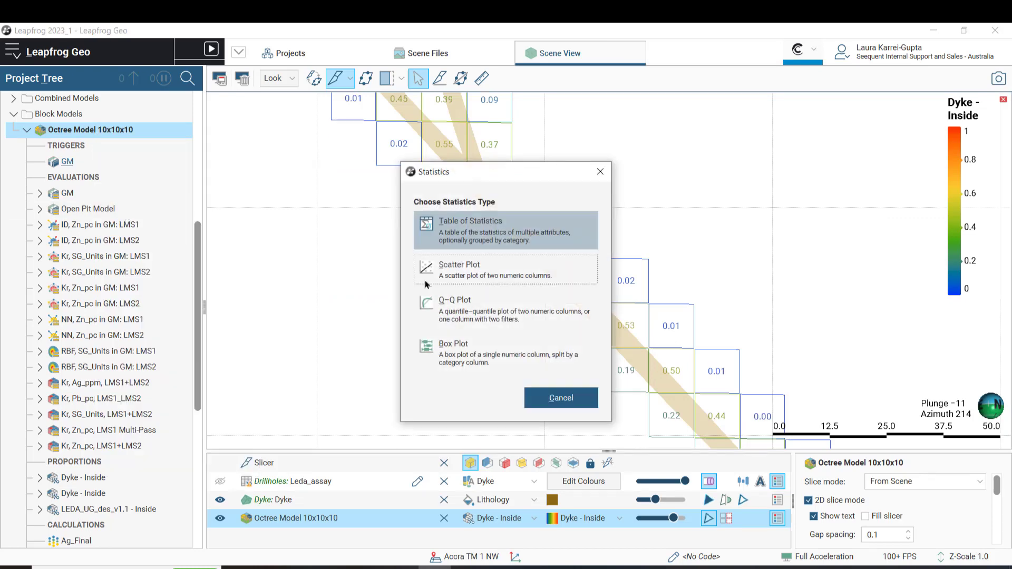
{"action": "left_click", "coordinate": [469, 354]}
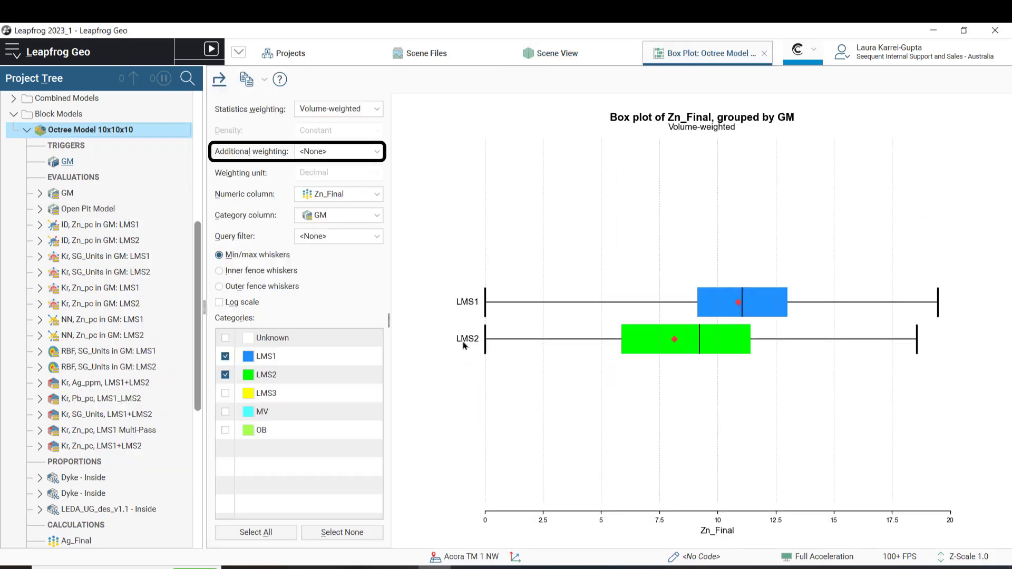
{"action": "left_click", "coordinate": [311, 155]}
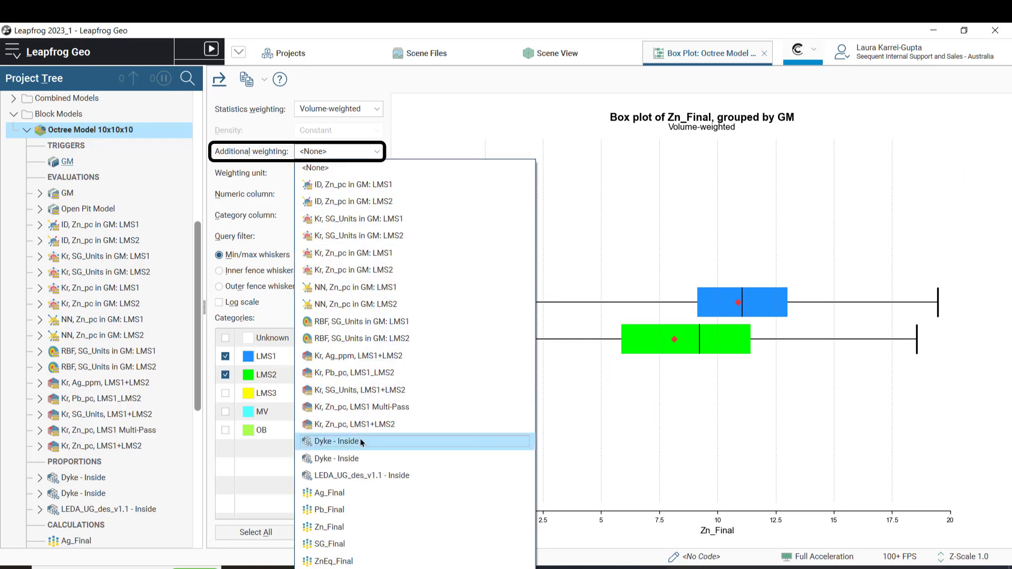
{"action": "left_click", "coordinate": [764, 53]}
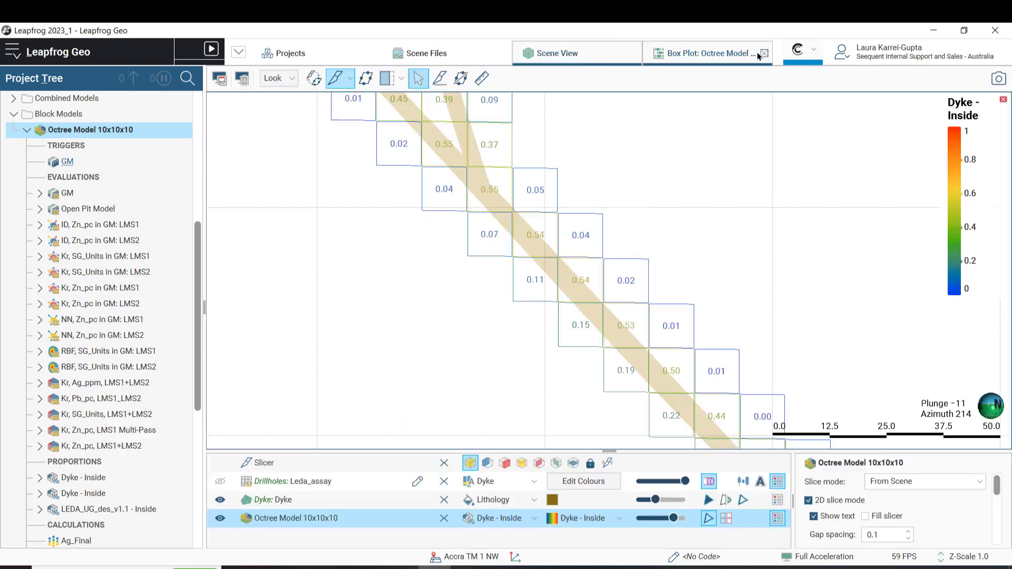
{"action": "scroll", "coordinate": [157, 341], "scroll_direction": "down", "scroll_amount": 7}
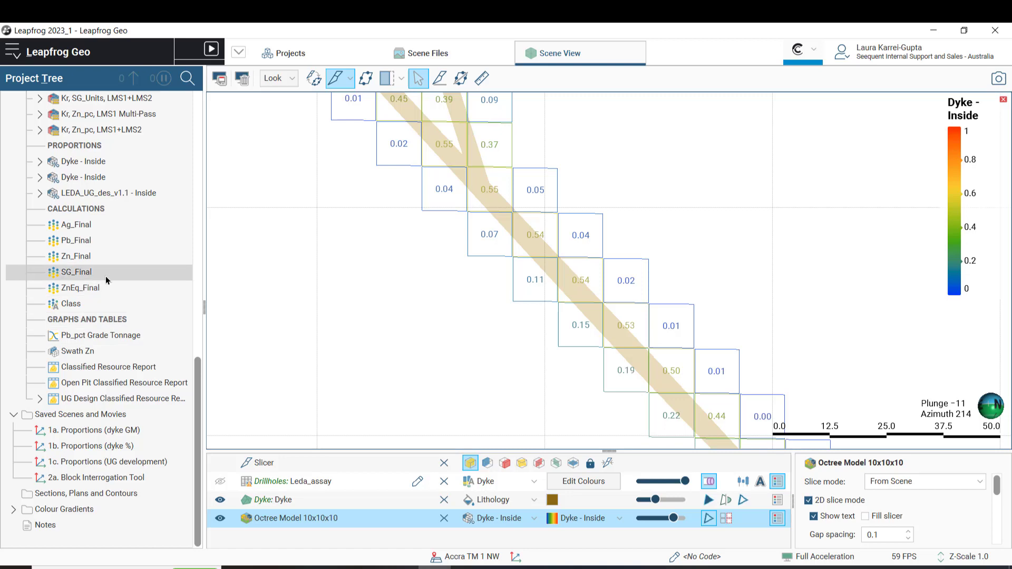
{"action": "double_click", "coordinate": [89, 398]}
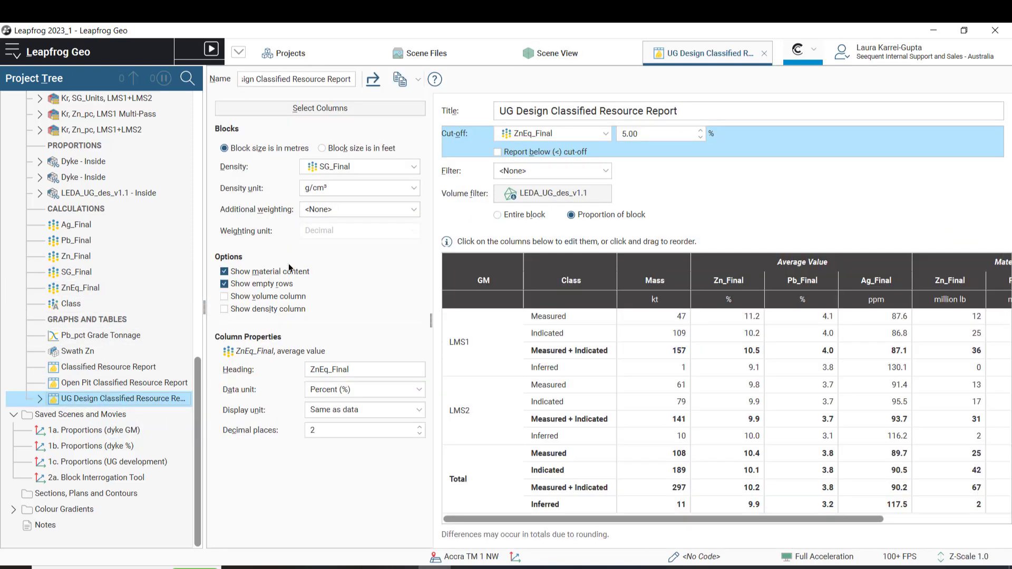
{"action": "left_click", "coordinate": [322, 209]}
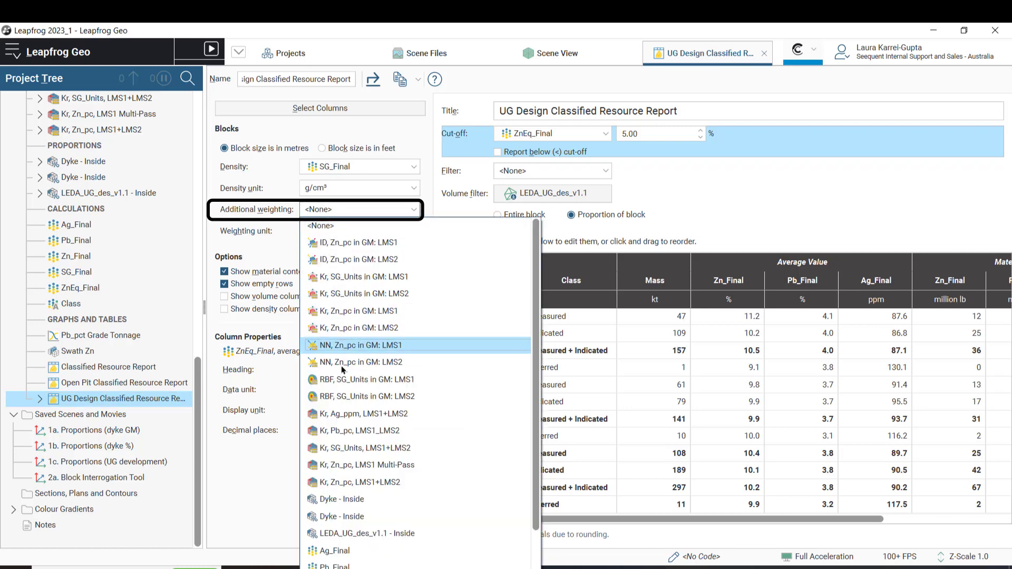
{"action": "key", "text": "Escape"}
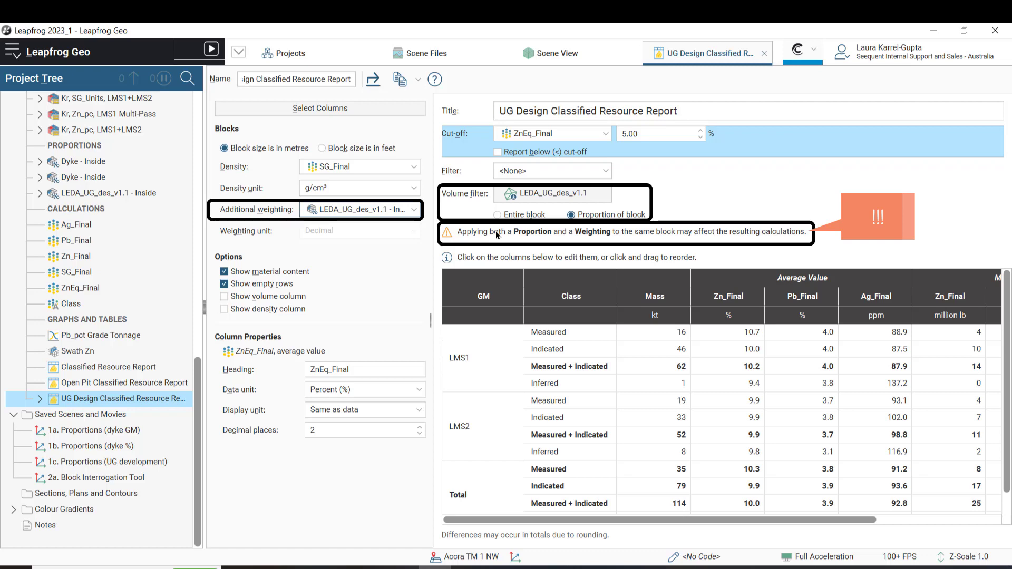
{"action": "left_click", "coordinate": [365, 209]}
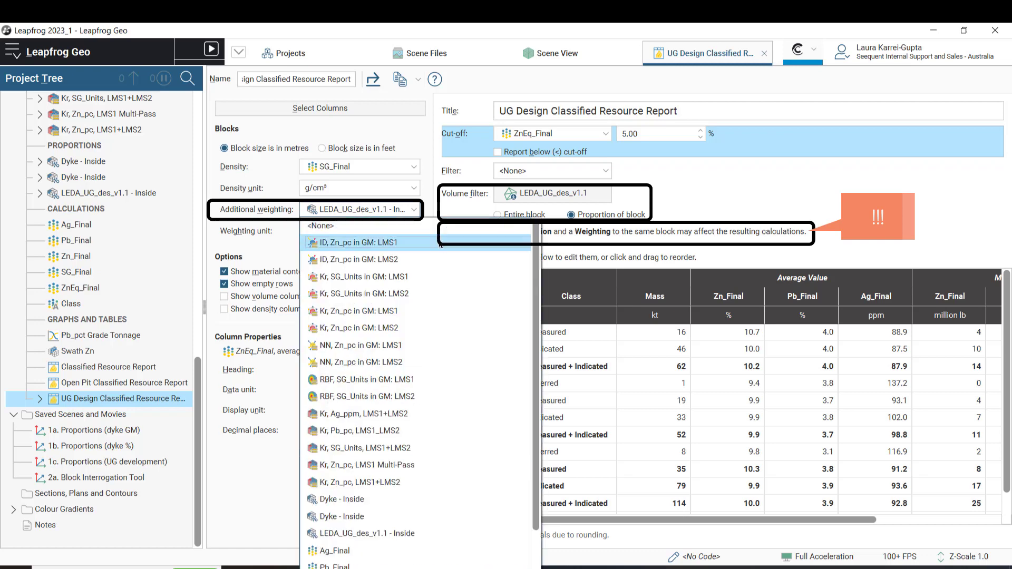
{"action": "left_click", "coordinate": [367, 228]}
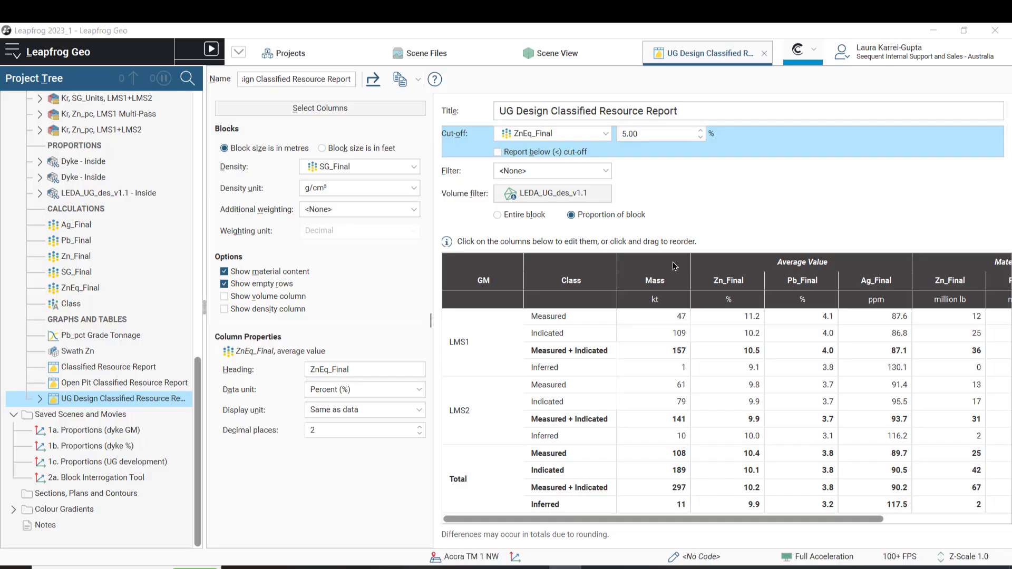
{"action": "left_click", "coordinate": [765, 54]}
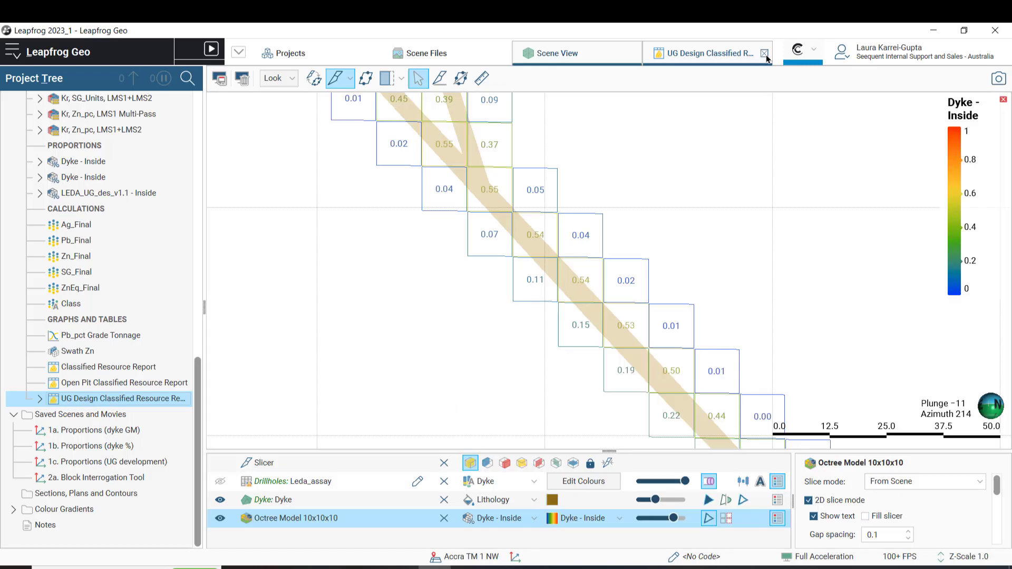
Load scene 2a. Block Interrogation Tool and list one block's evaluations, including GM LMS1
{"action": "double_click", "coordinate": [117, 479]}
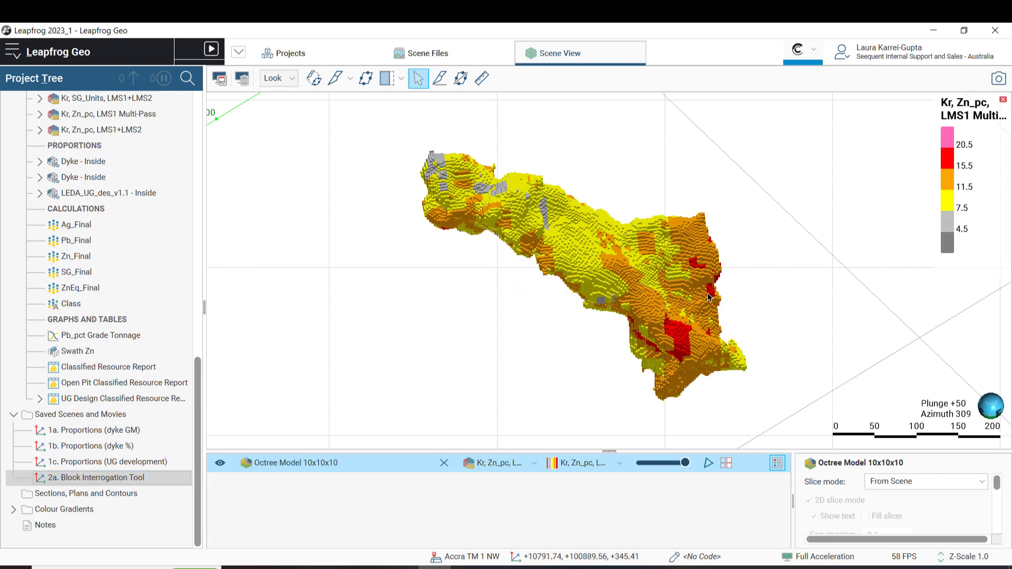
{"action": "left_click", "coordinate": [722, 269]}
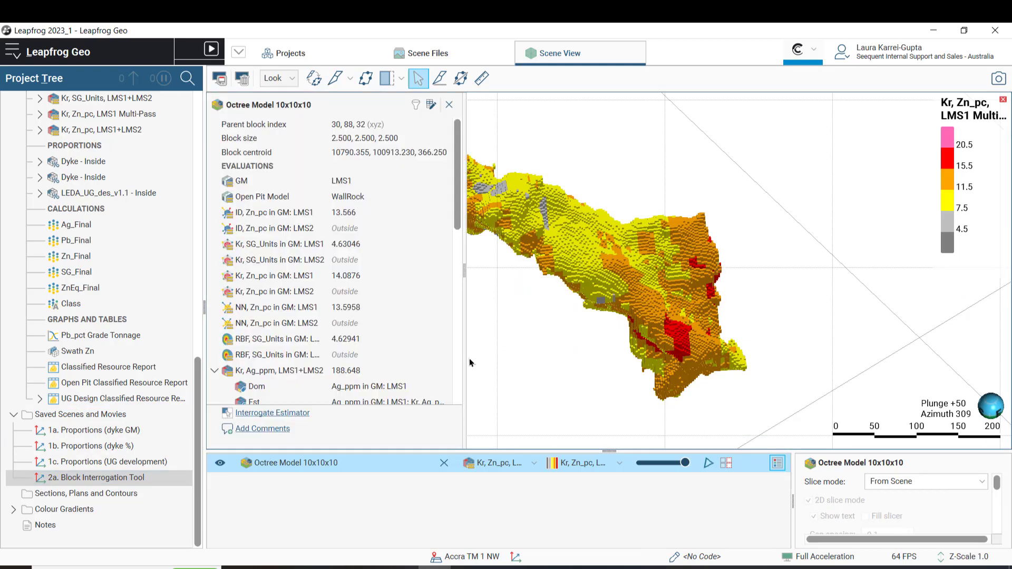
Interrogate block 30, 88, 32's Kr, Zn_pc, LMS1 Multi-Pass estimate, filtering to Included samples and showing the ellipsoid
{"action": "left_click", "coordinate": [272, 413]}
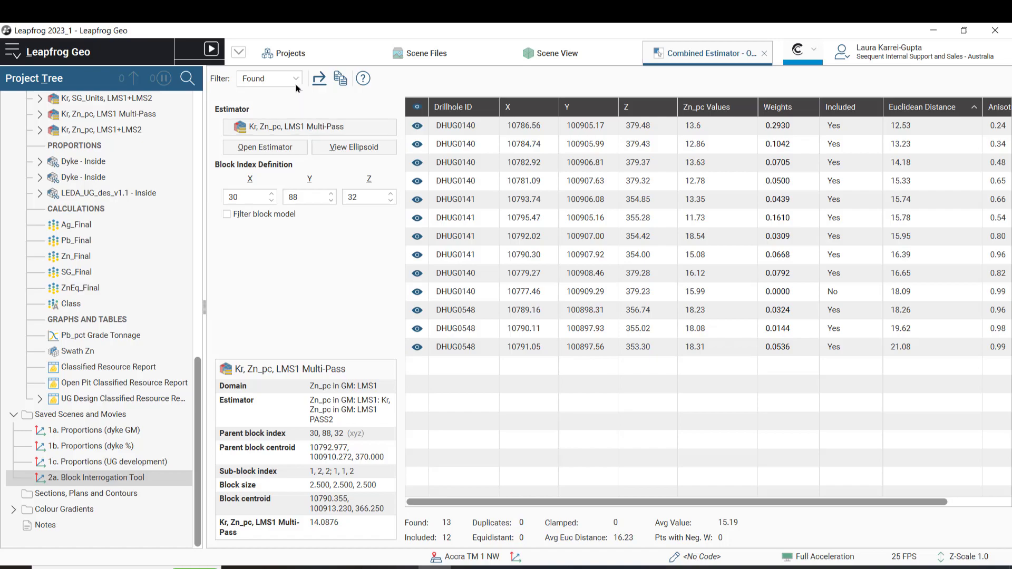
{"action": "scroll", "coordinate": [296, 80], "scroll_direction": "down", "scroll_amount": 1}
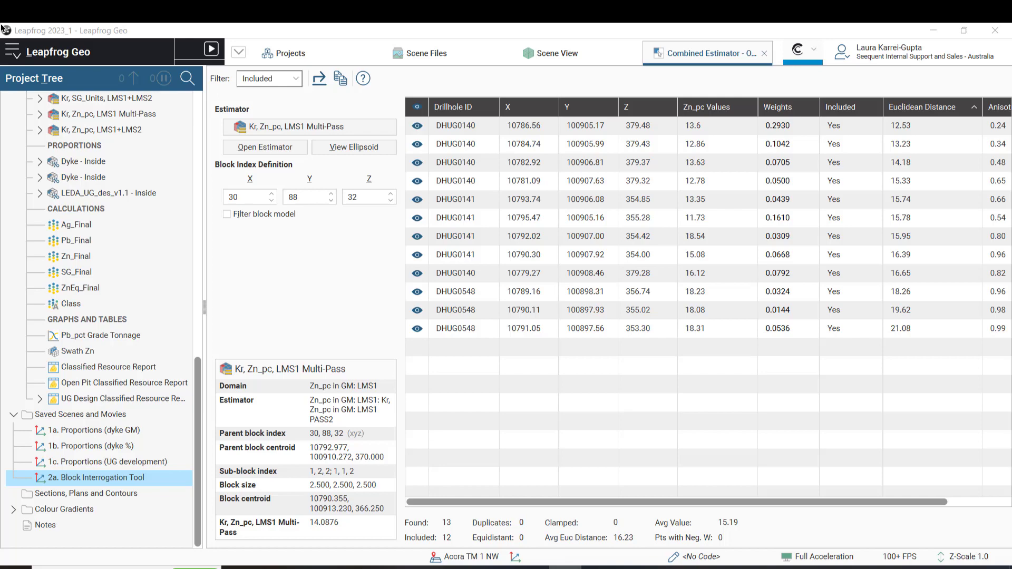
{"action": "left_click", "coordinate": [269, 78]}
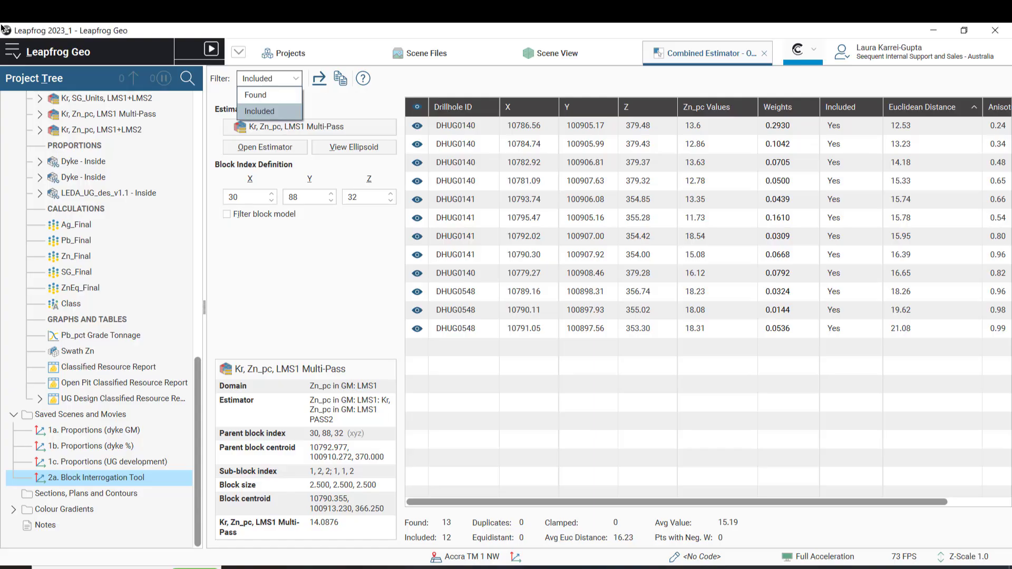
{"action": "left_click", "coordinate": [284, 111]}
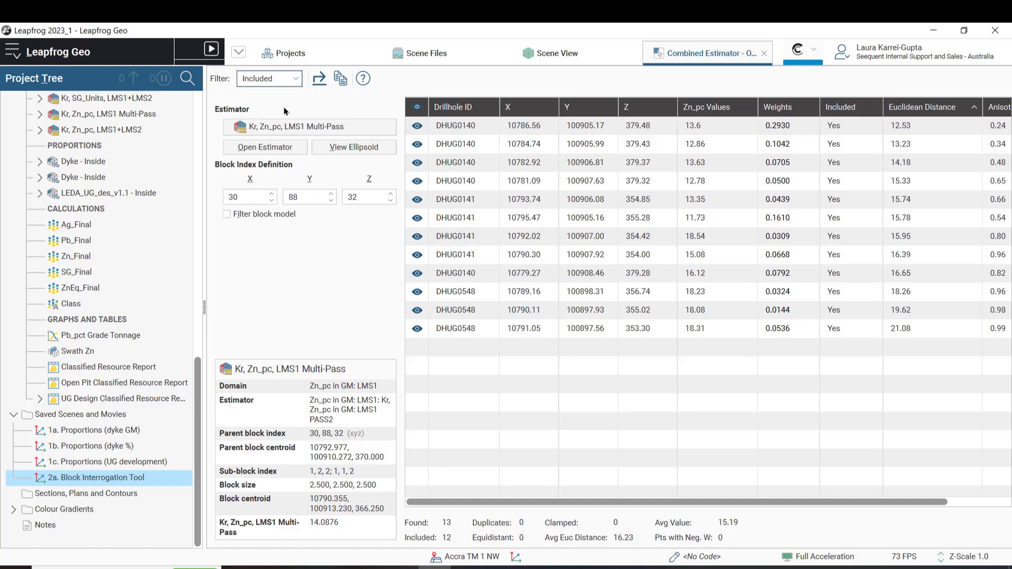
{"action": "left_click", "coordinate": [368, 148]}
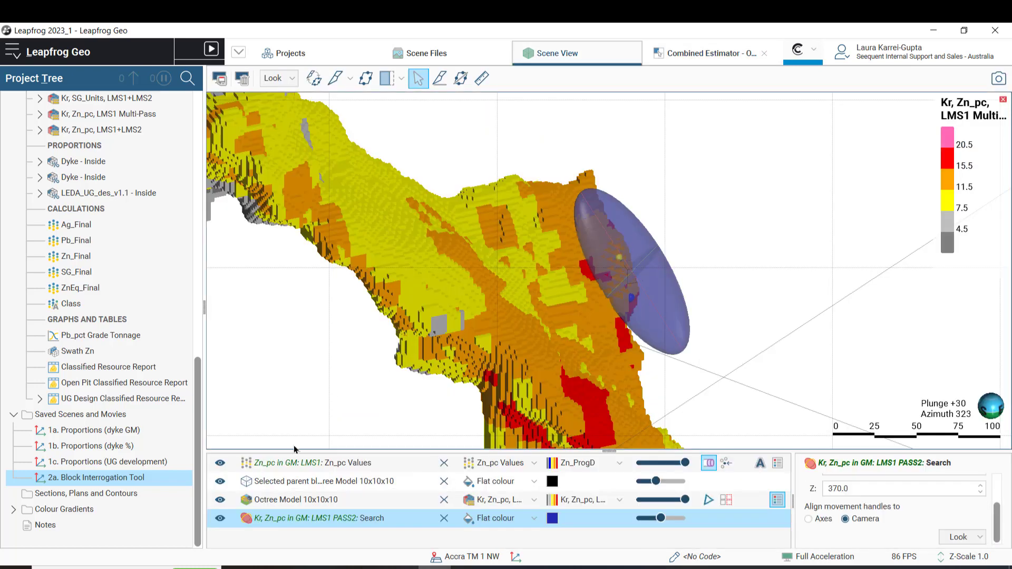
Hide the octree blocks and size the Zn_pc sample points by estimator Weight
{"action": "left_click", "coordinate": [219, 503]}
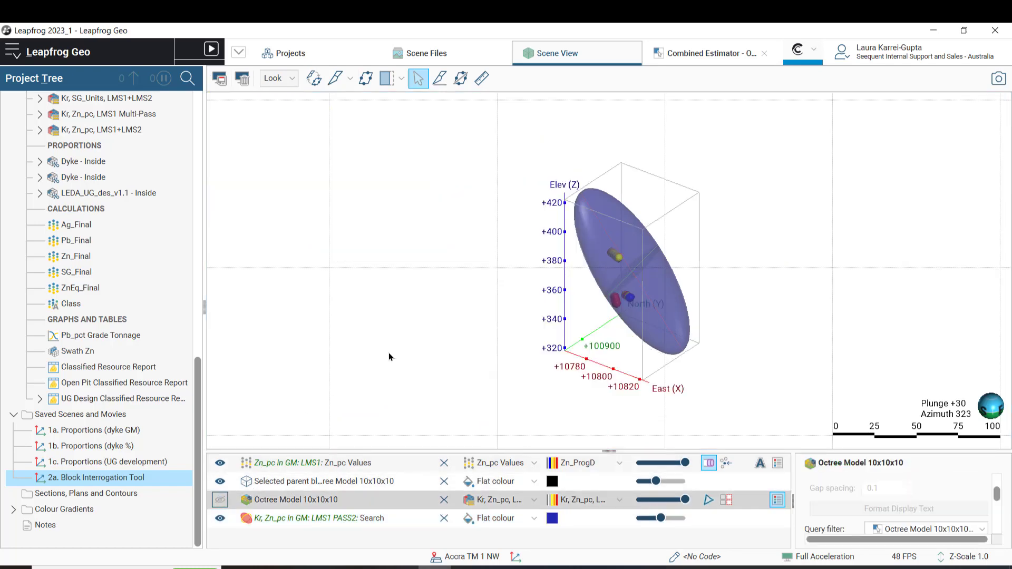
{"action": "left_click_drag", "start_coordinate": [459, 225], "coordinate": [311, 208]}
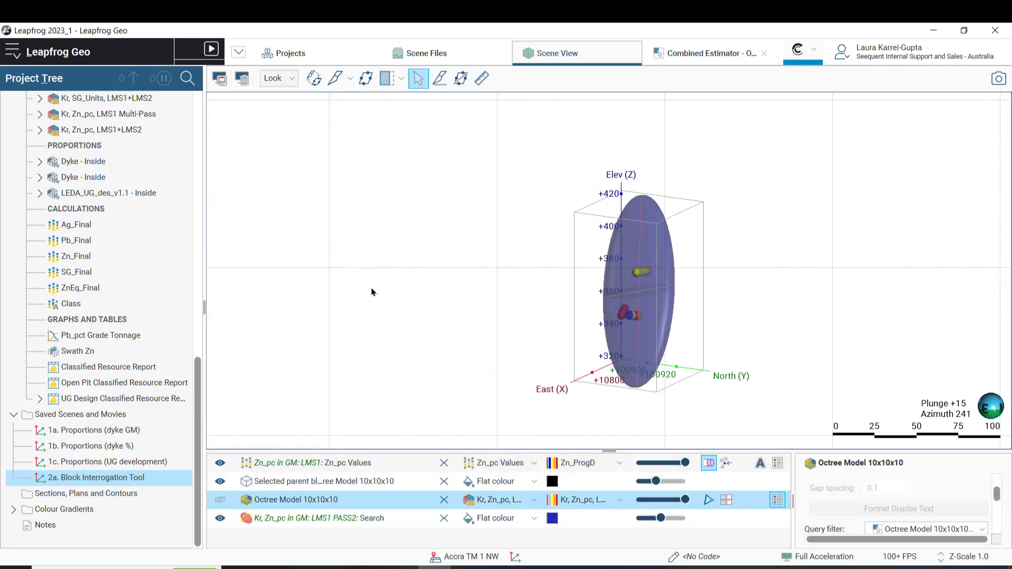
{"action": "left_click", "coordinate": [452, 466]}
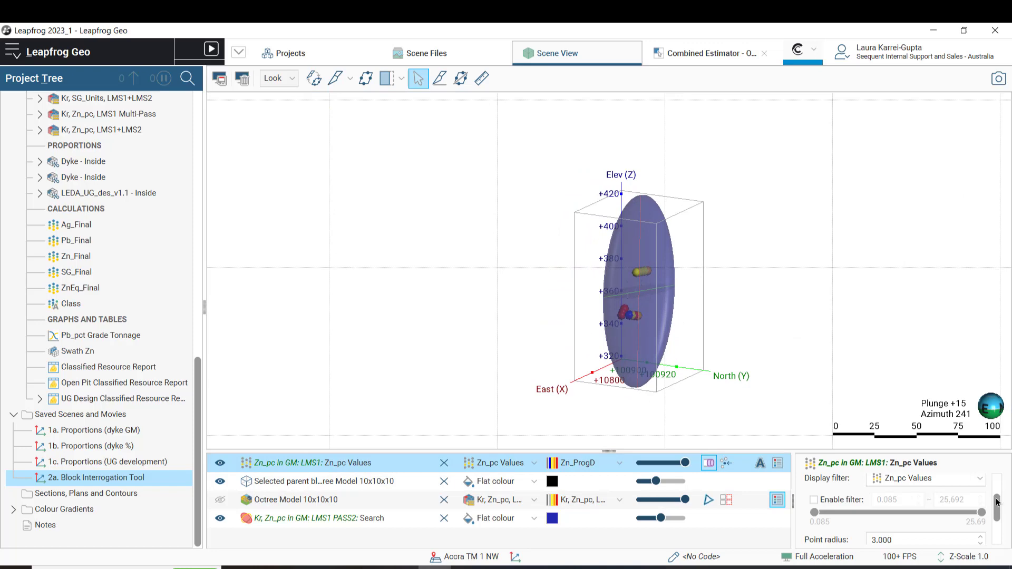
{"action": "scroll", "coordinate": [997, 501], "scroll_direction": "down", "scroll_amount": 2}
{"action": "left_click", "coordinate": [941, 518]}
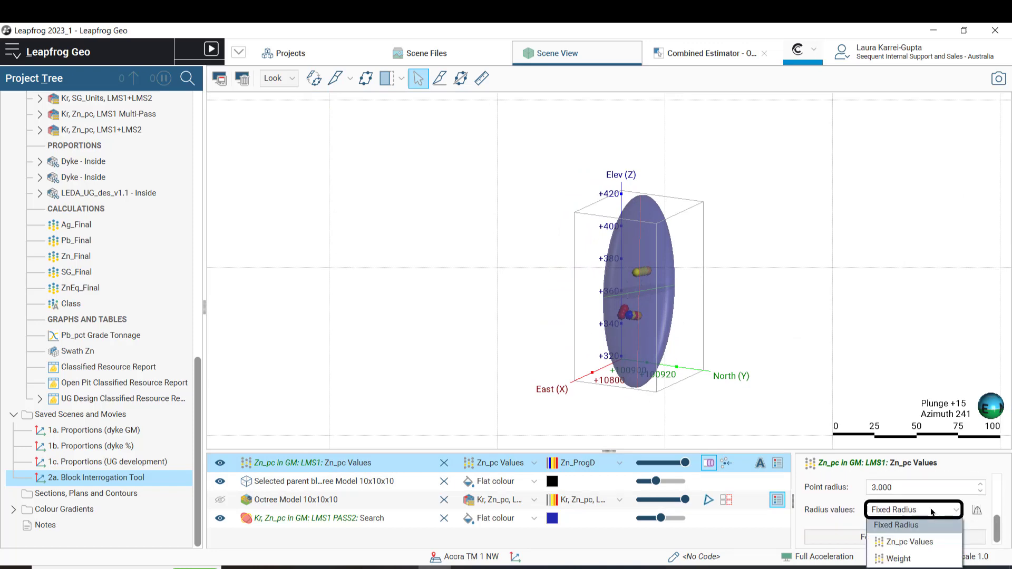
{"action": "left_click", "coordinate": [906, 559]}
{"action": "left_click_drag", "start_coordinate": [761, 239], "coordinate": [843, 264]}
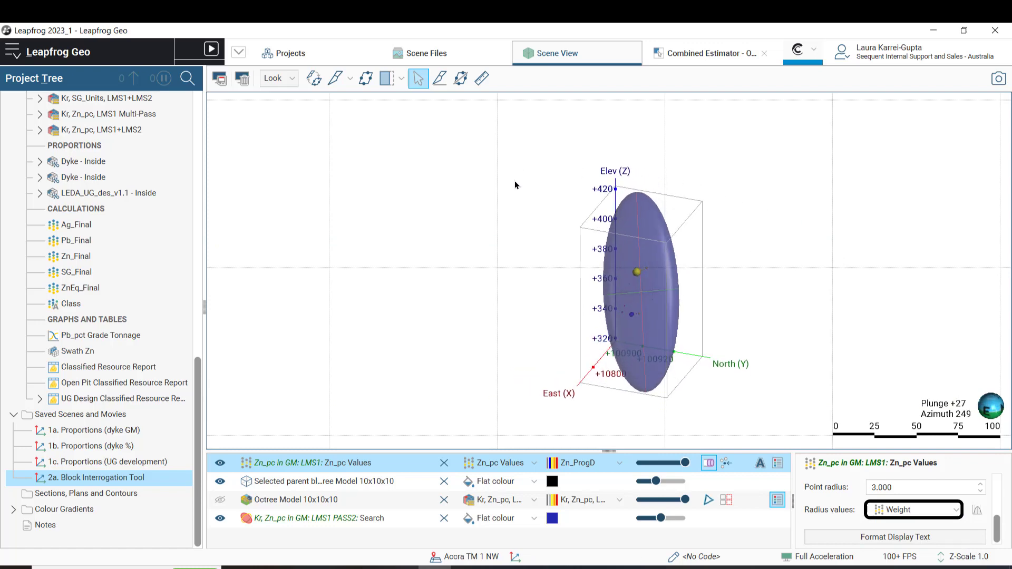